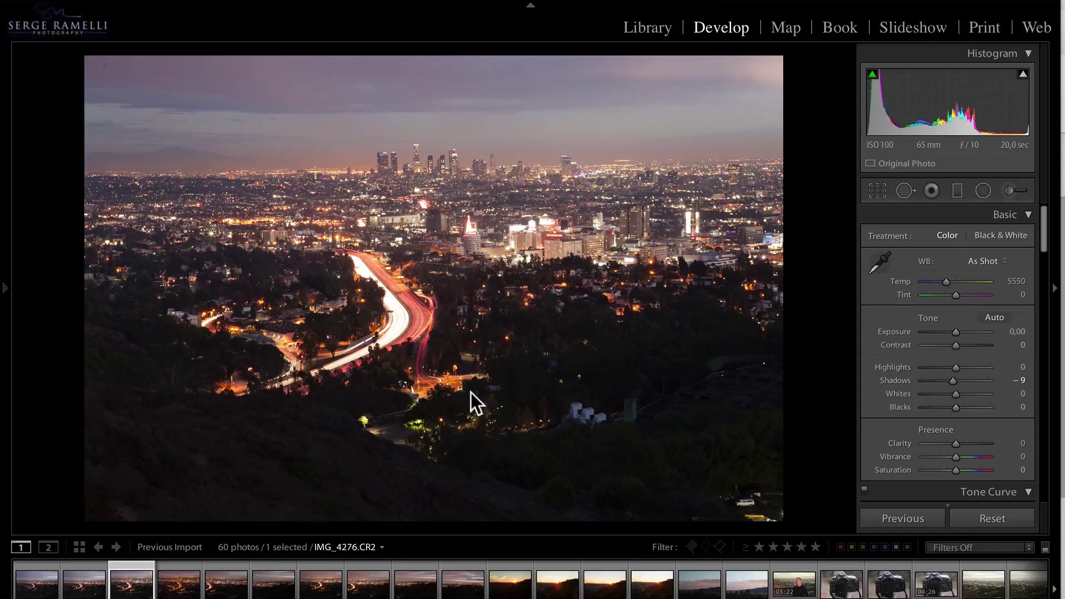
Display the shooting information of IMG_4276.CR2 and examine the freeway light trails and city lights in close-up
click(139, 579)
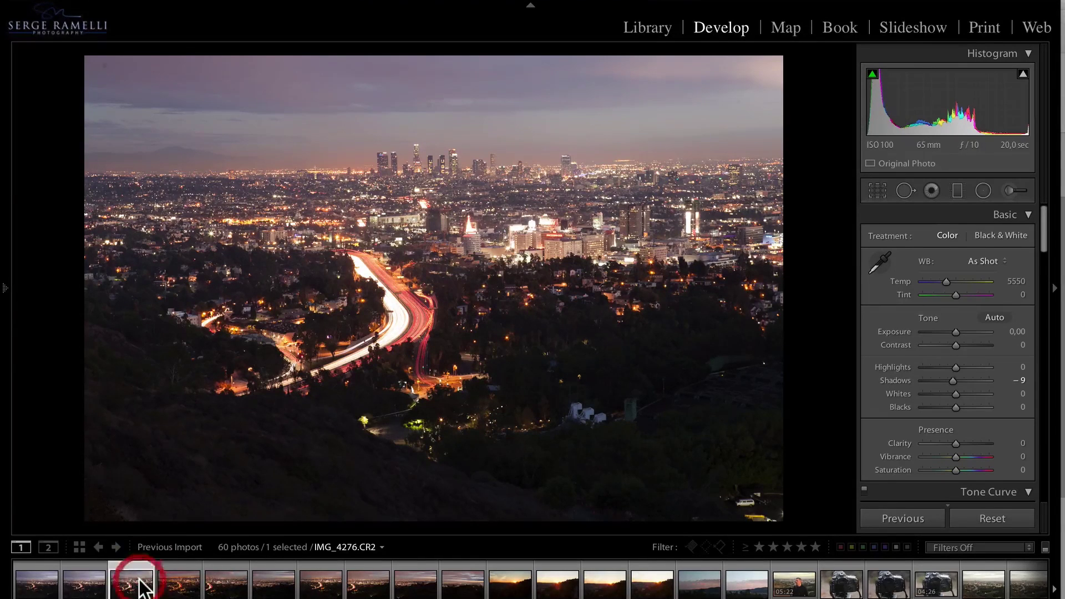
key(i)
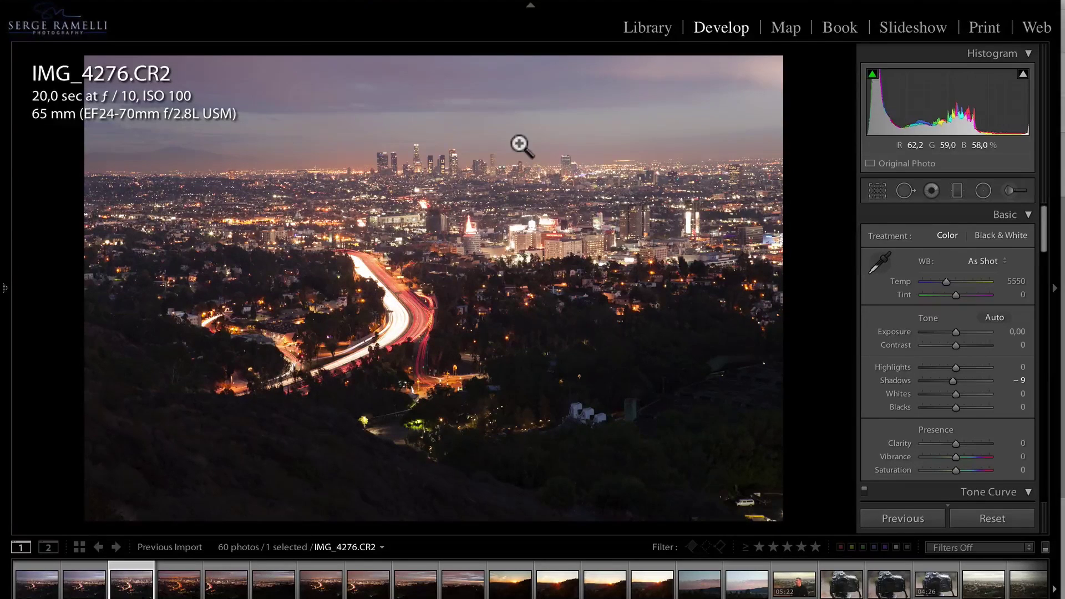
key(shift)
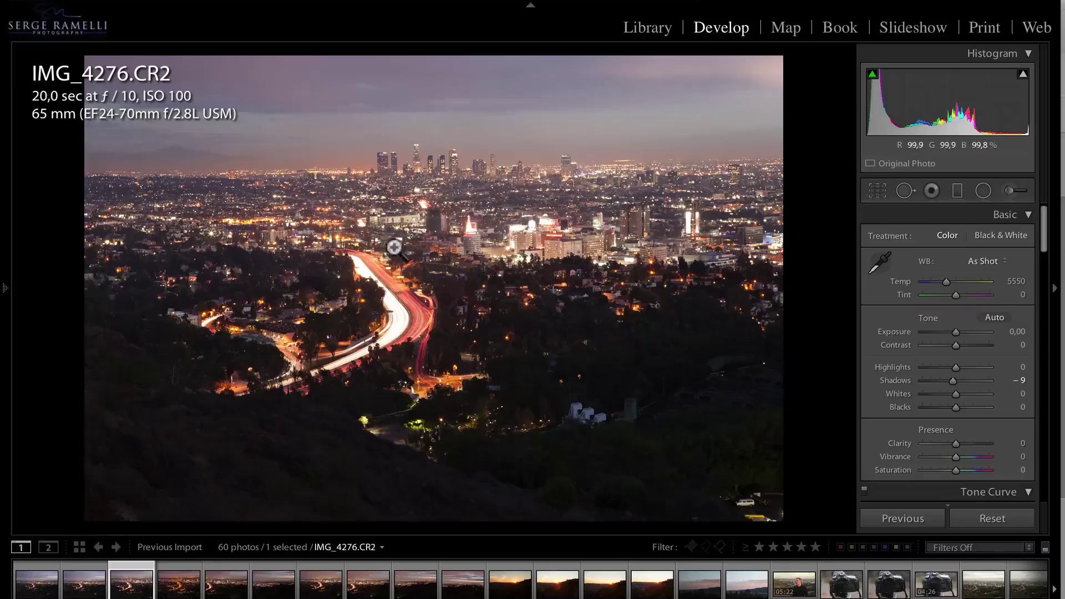
click(411, 300)
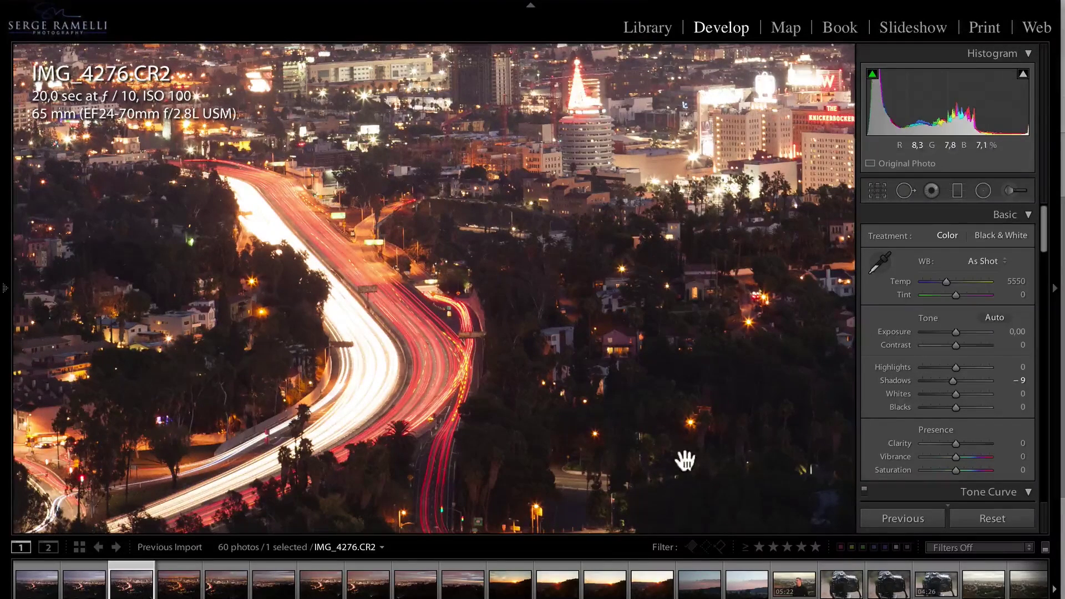
drag(703, 302, 752, 411)
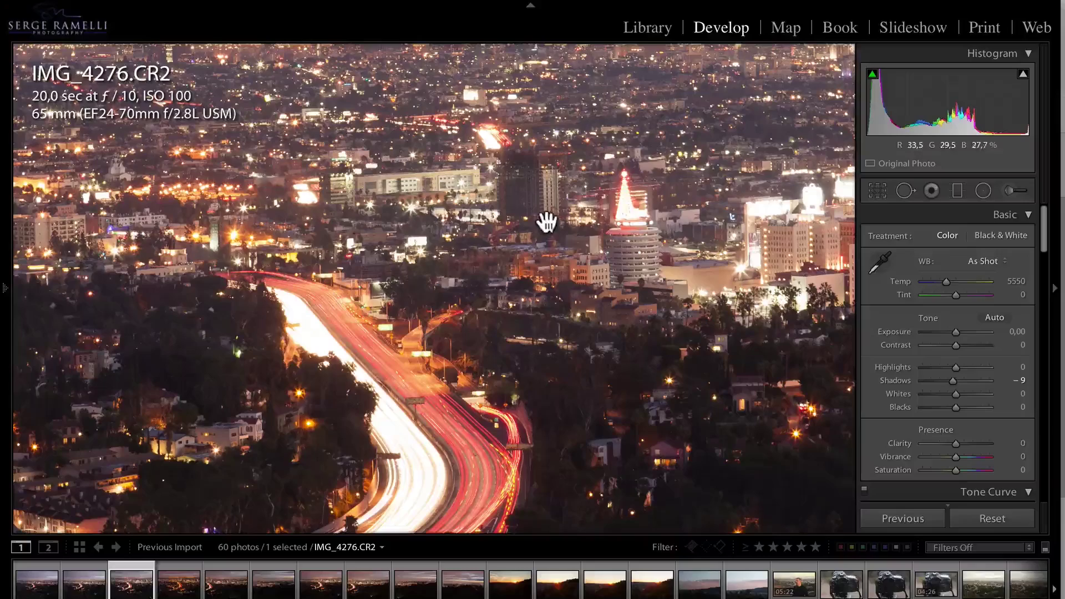
click(532, 238)
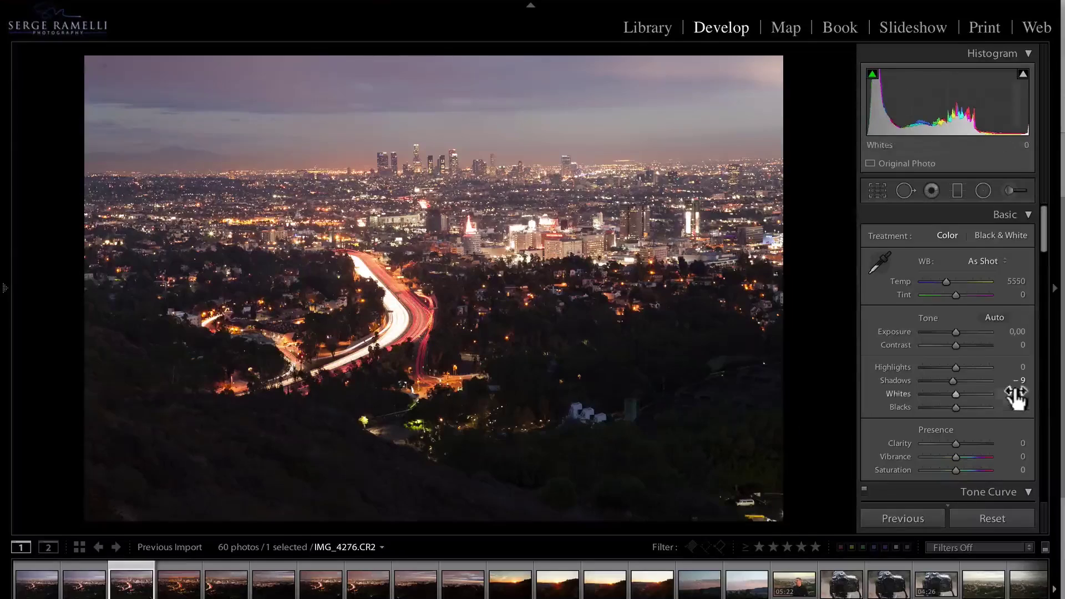
Set Shadows to +100, Highlights to -100, Whites to +47 and Blacks to -47, with the white balance on Shade
drag(953, 383, 1021, 384)
drag(955, 367, 877, 362)
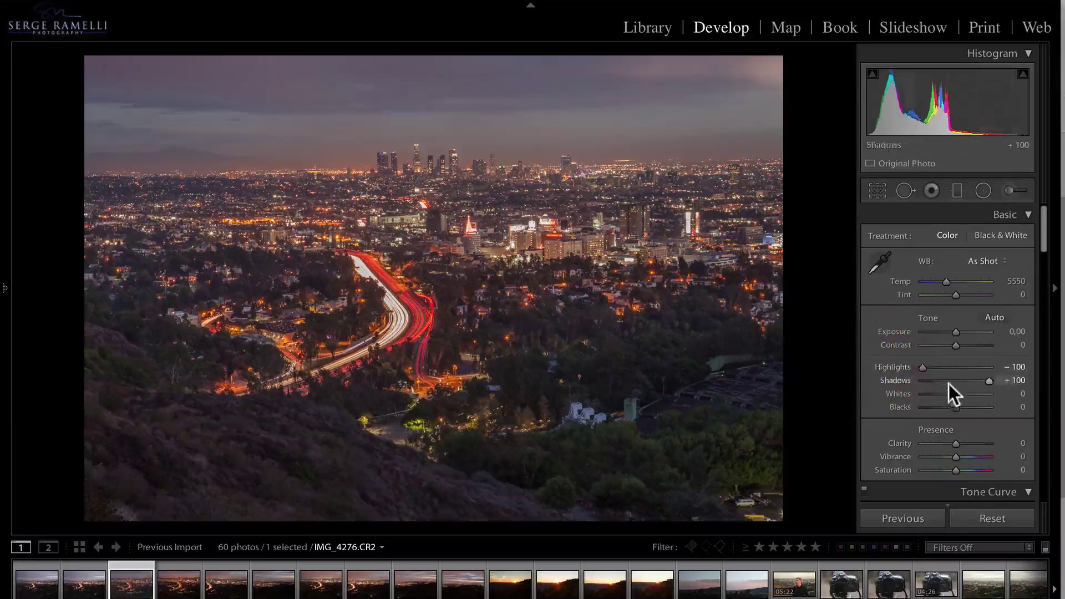
key(alt)
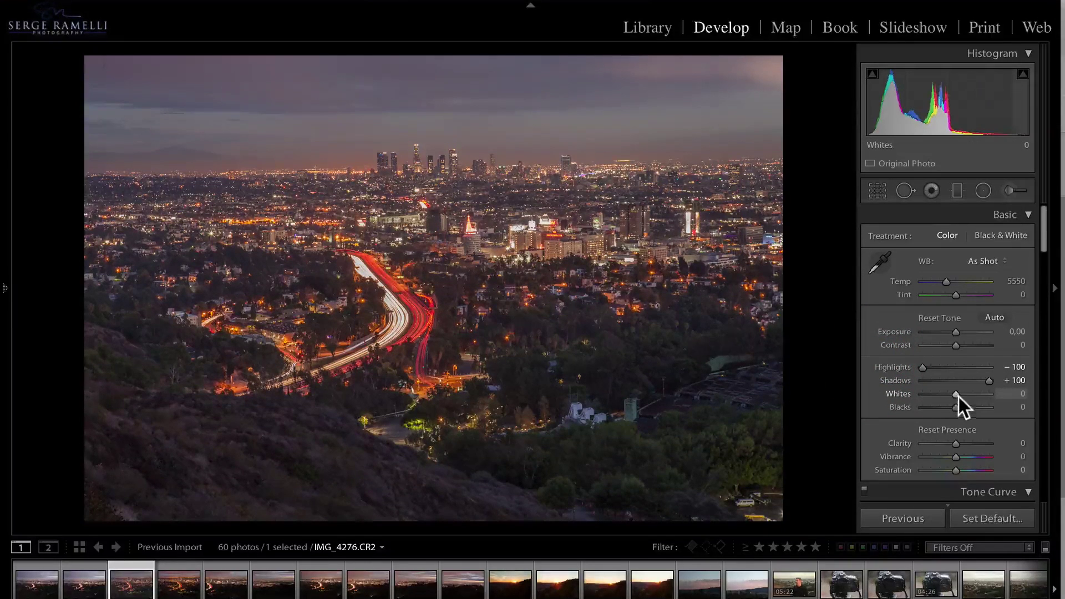
drag(957, 394, 941, 408)
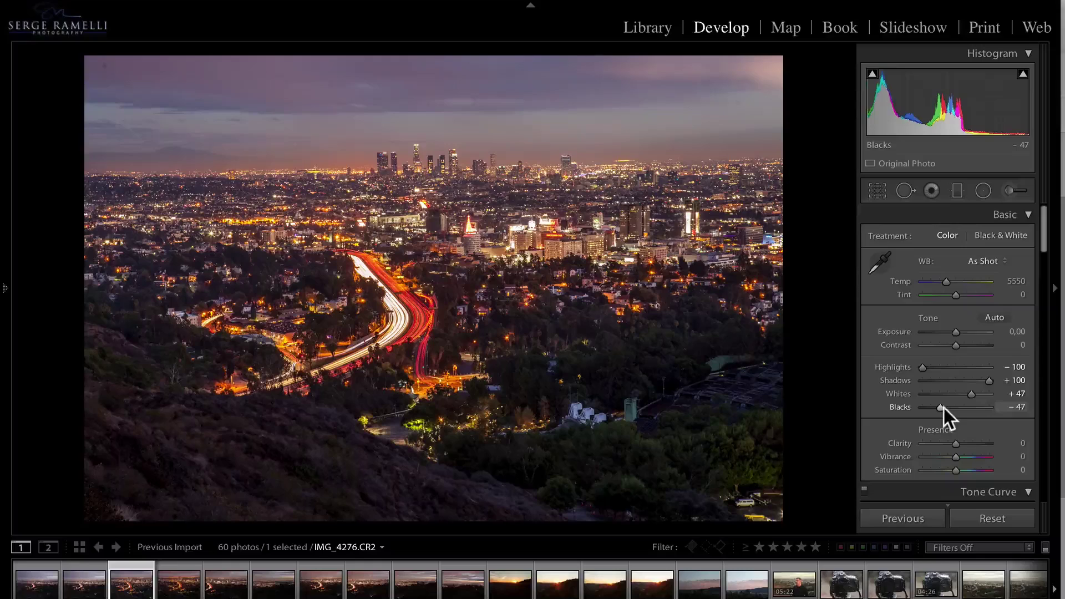
click(984, 256)
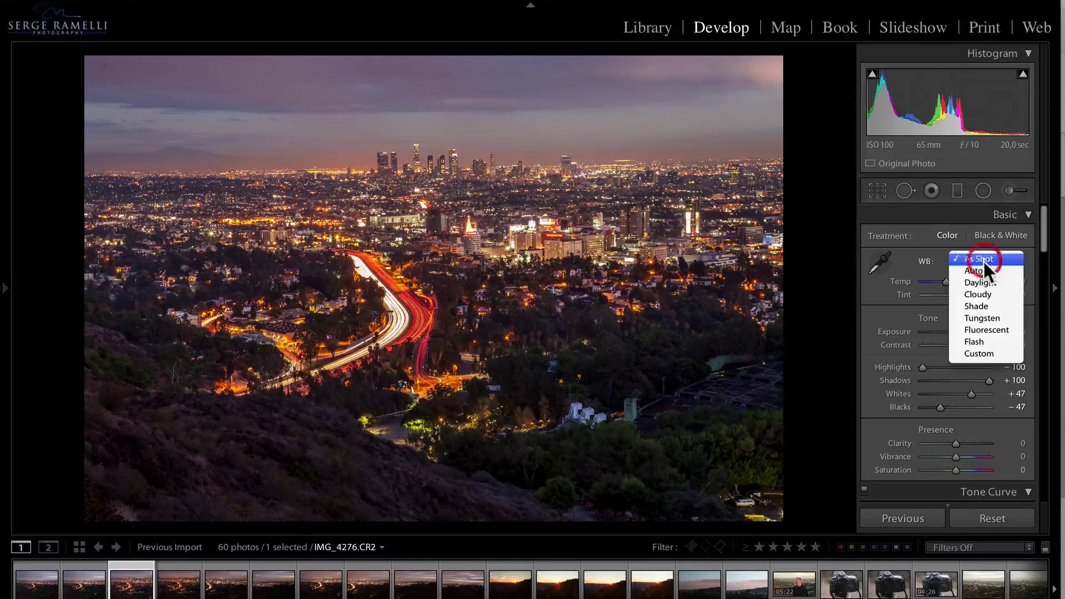
click(987, 304)
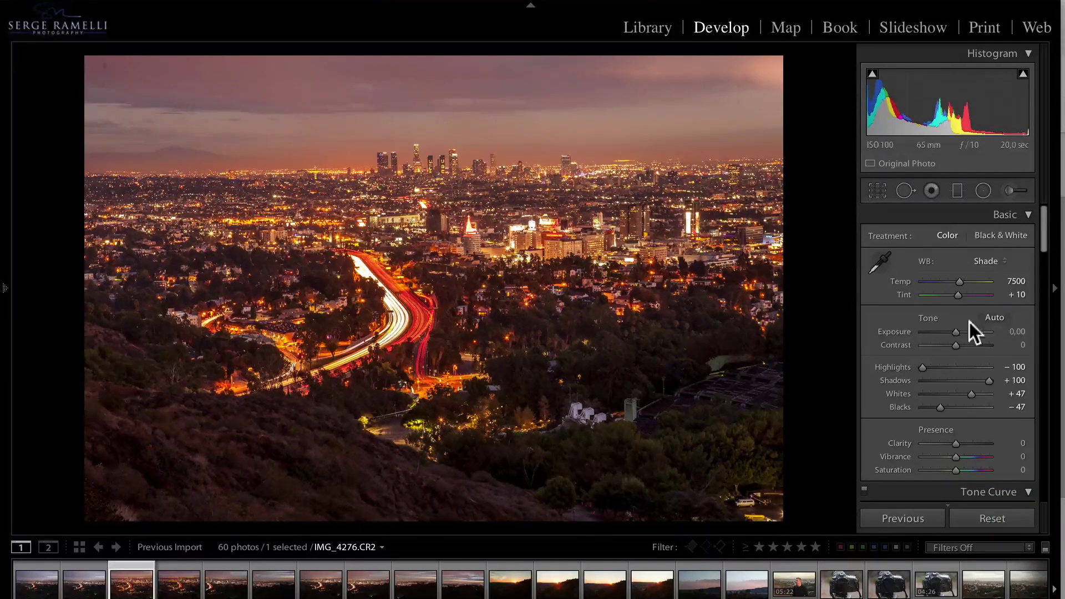
Prepare a new graduated filter with all its effect values reset and Exposure set to about -0.68
click(956, 193)
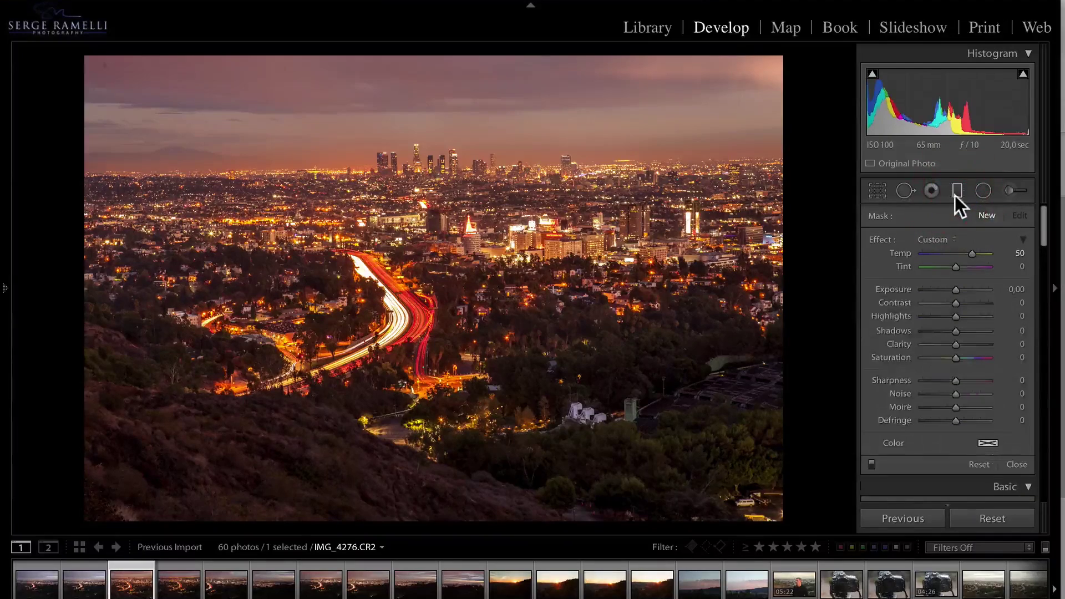
key(alt)
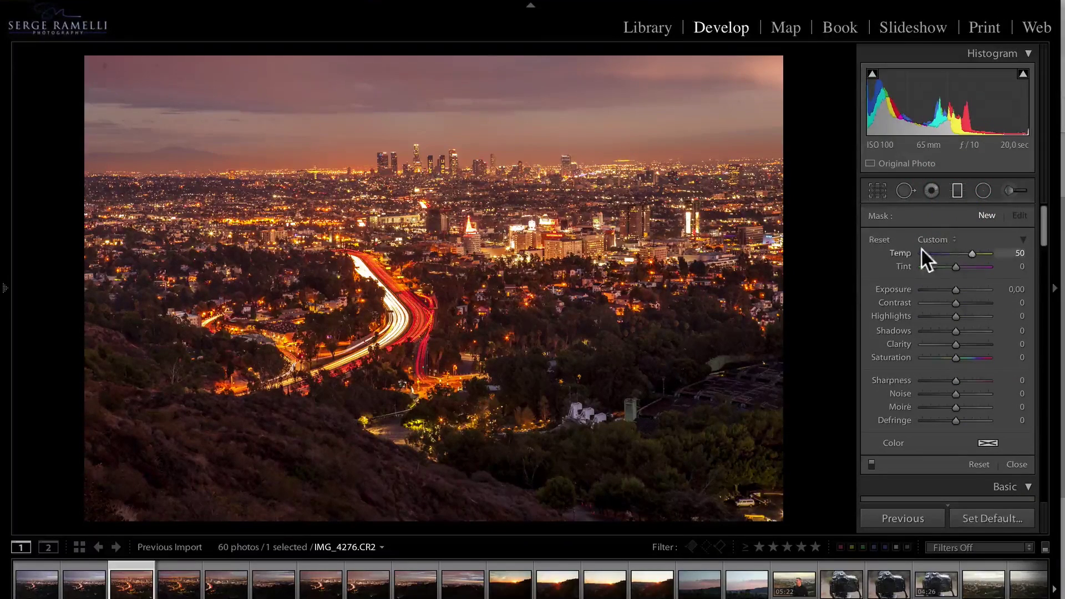
key(alt)
click(886, 242)
drag(954, 291, 947, 288)
drag(526, 138, 526, 240)
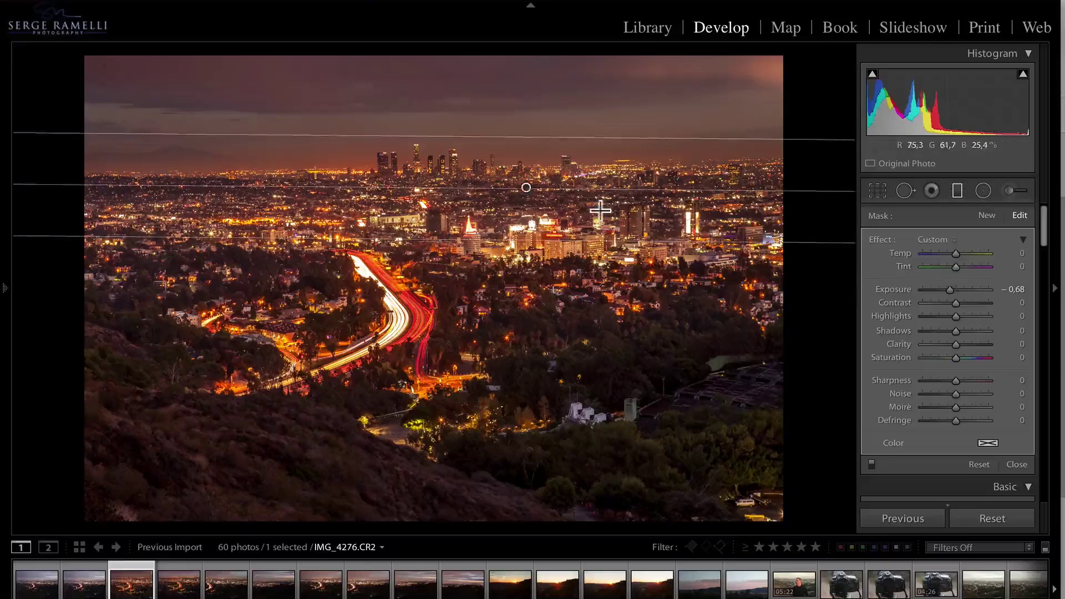
drag(535, 238, 552, 266)
key(Delete)
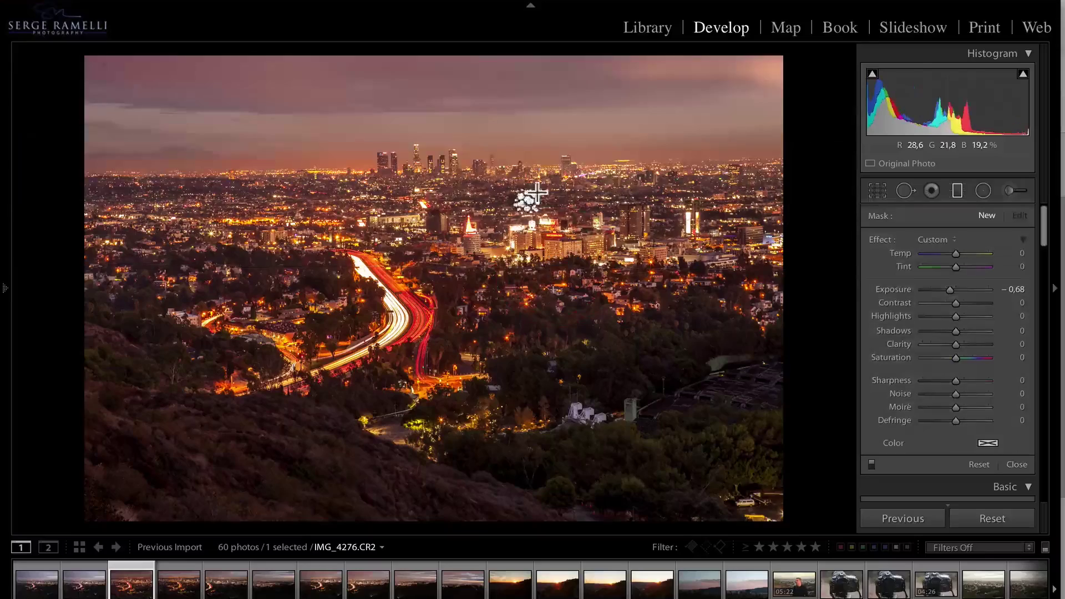
Draw a level graduated filter down from the sky across the skyline, and set its Temp to -45 and Tint to 16
drag(492, 110, 525, 240)
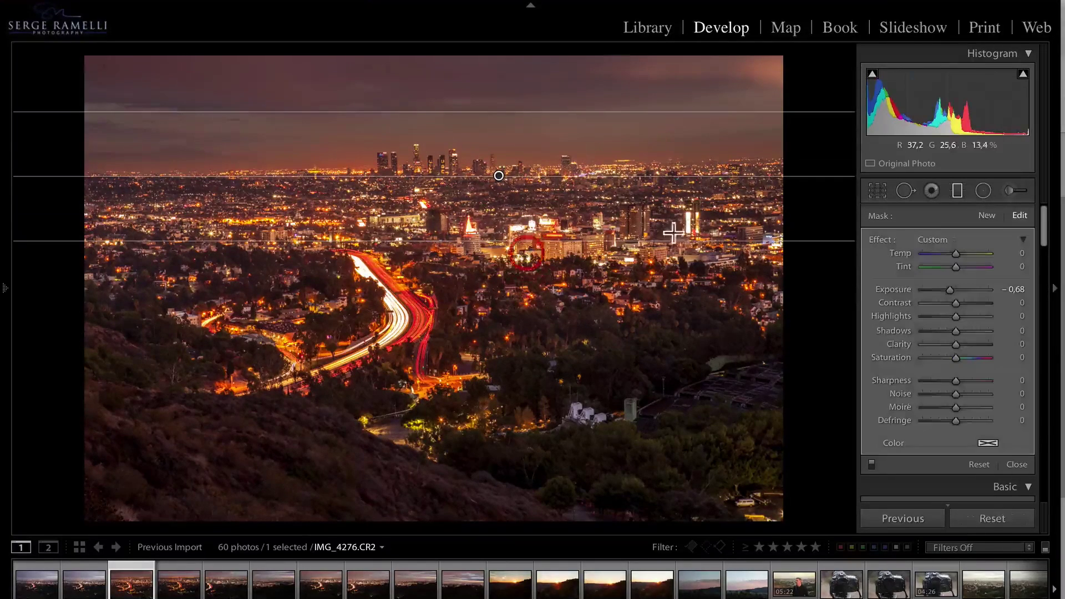
mouse_move(956, 253)
mouse_down()
mouse_move(937, 252)
mouse_move(961, 270)
mouse_up()
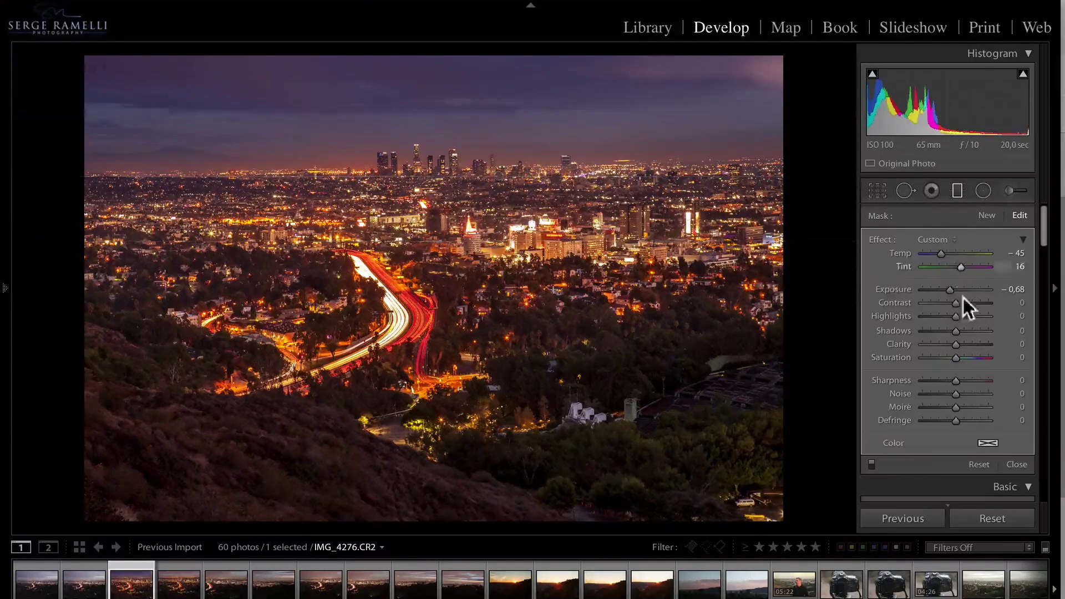
click(1026, 465)
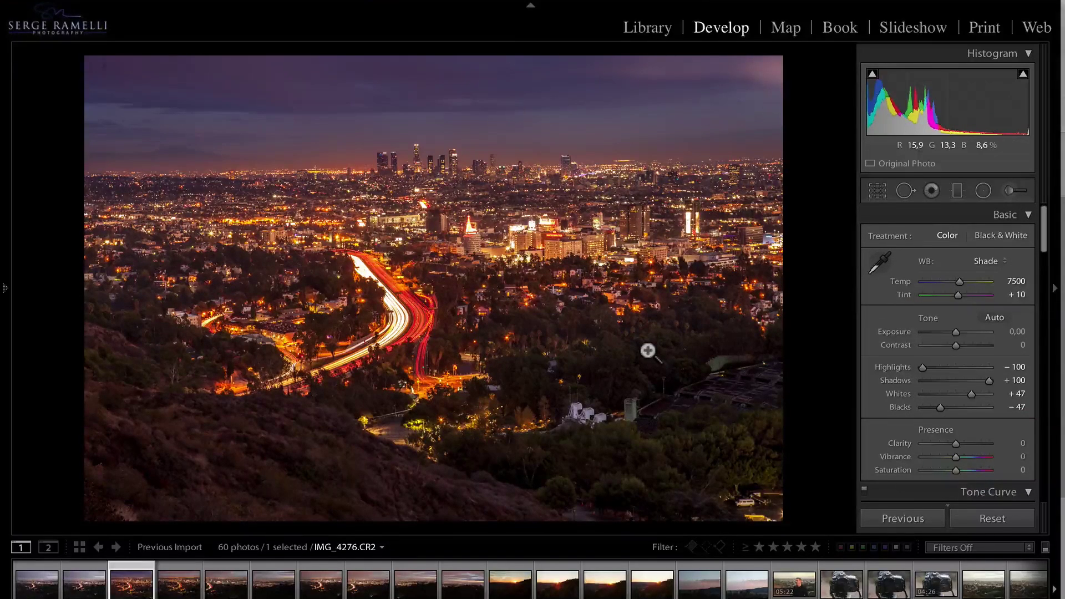
Crop the photo slightly, trimming the left edge and the dark foreground along the bottom
click(876, 191)
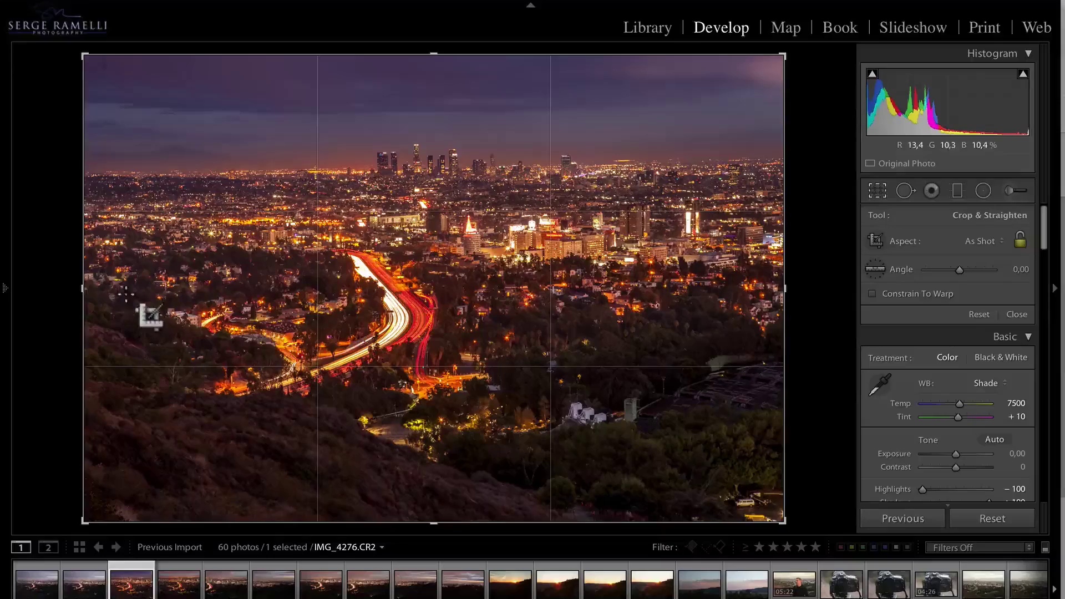
drag(85, 288, 99, 288)
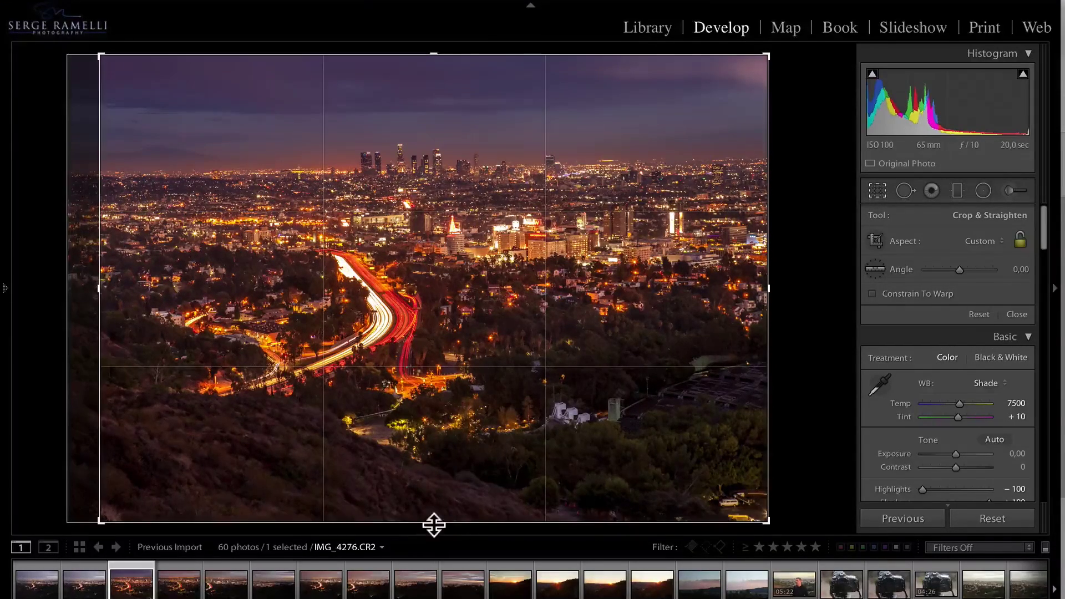
drag(435, 521, 438, 502)
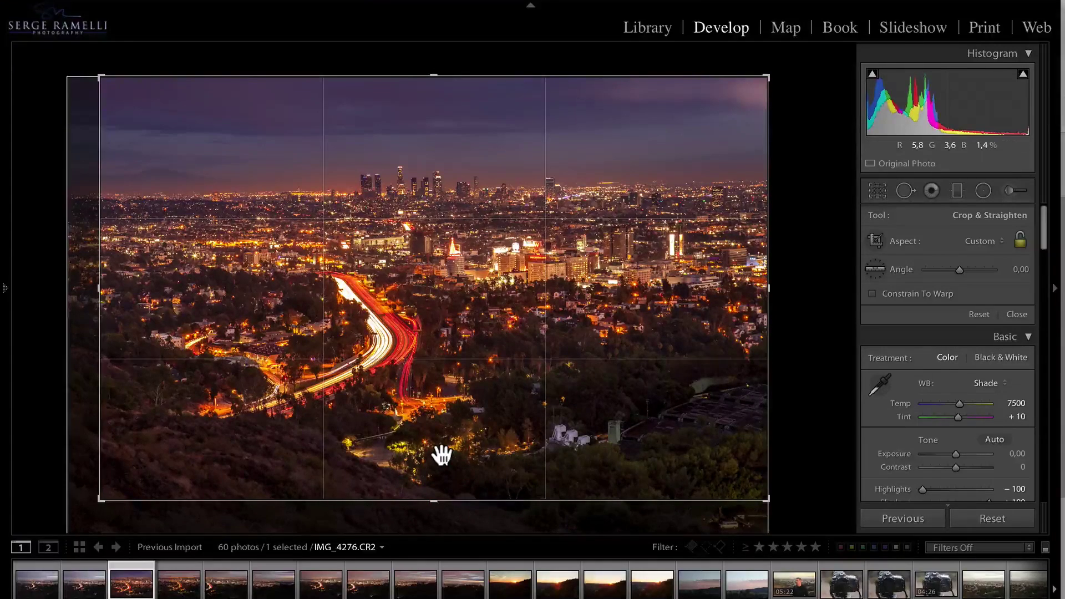
key(Return)
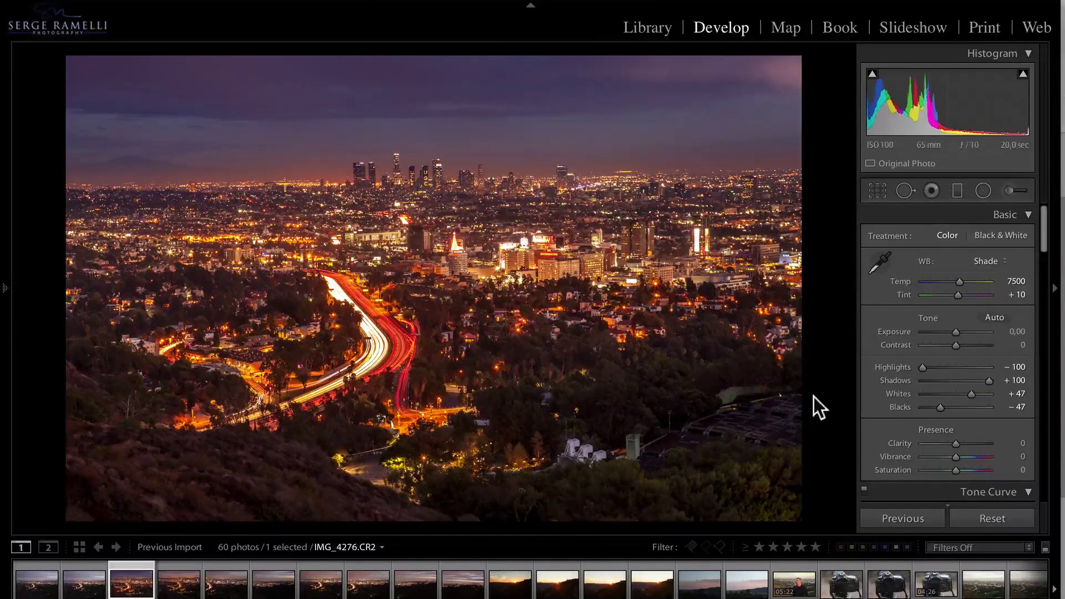
Set Clarity to +44 and Vibrance to +38, and compare the photo with its before version
drag(957, 449, 970, 440)
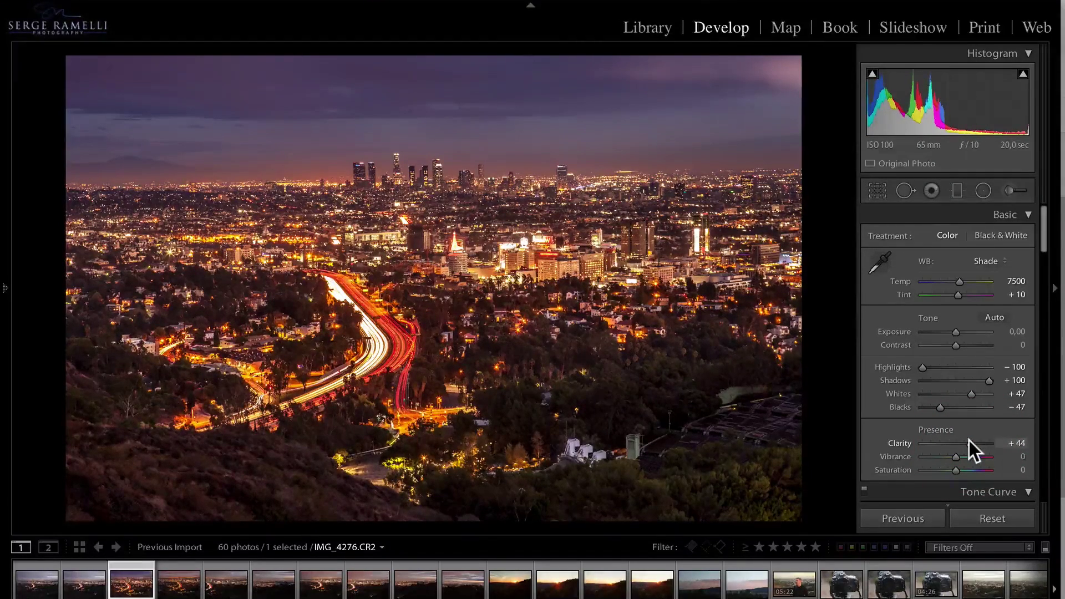
click(967, 456)
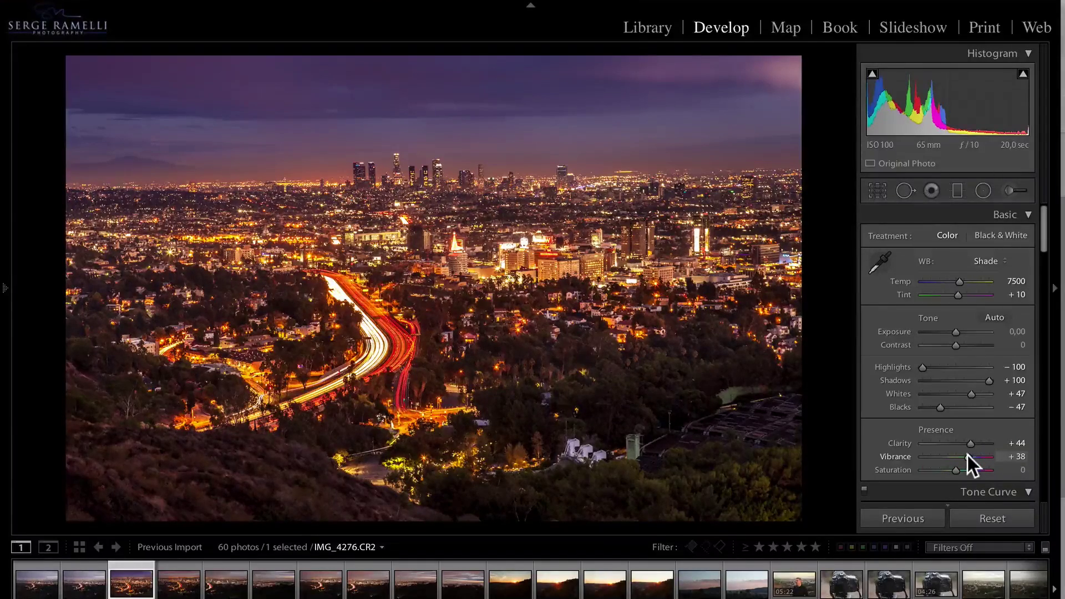
key(alt+backslash)
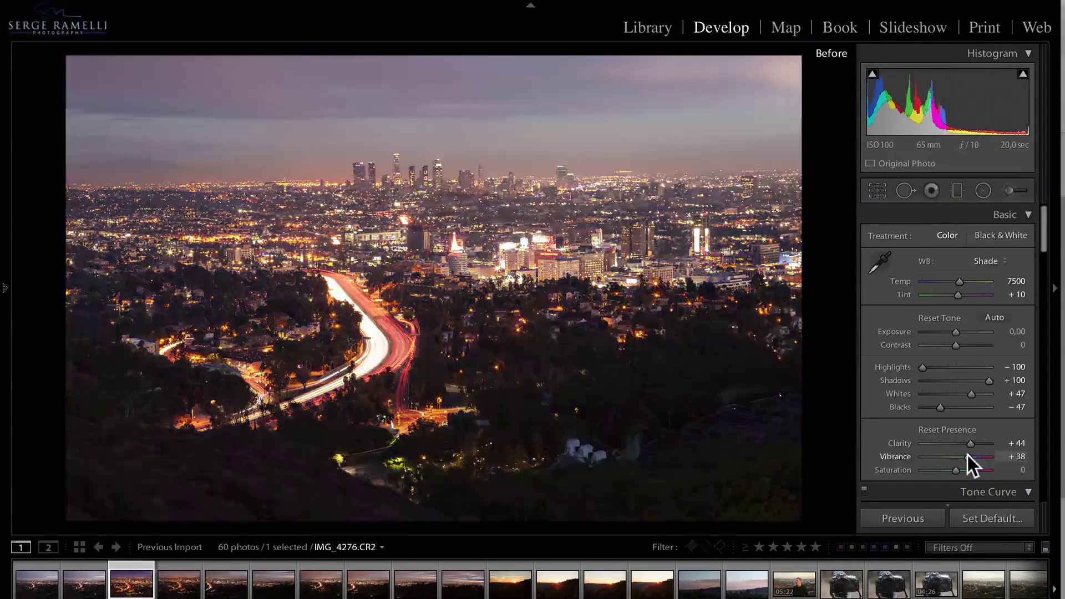
key(alt+backslash)
key(alt+backslash)
key(alt+backslash)
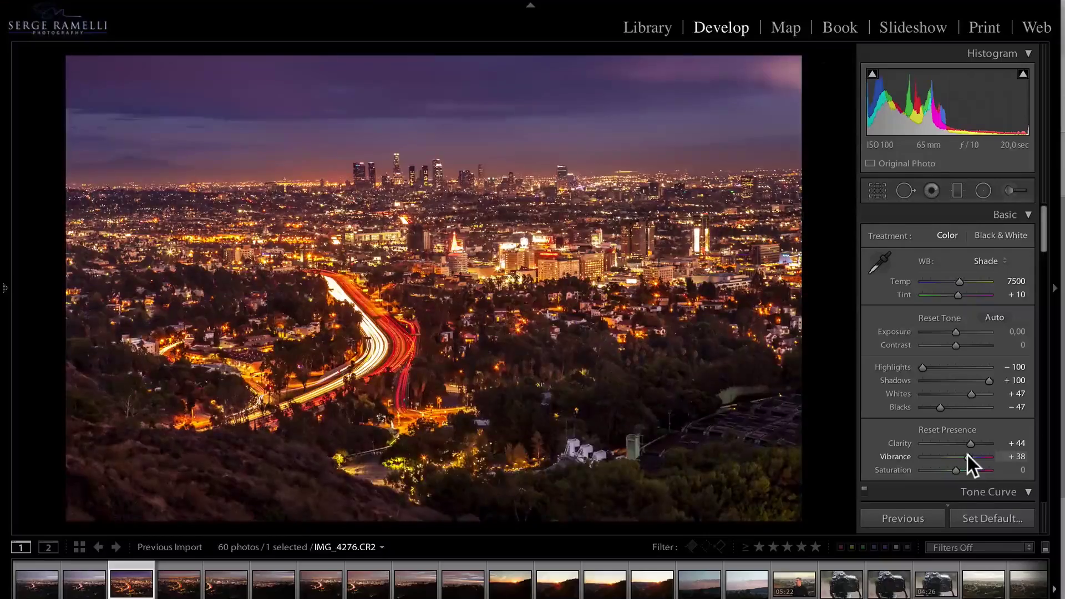
Enable lens profile corrections, comparing the photo with and without them both in close-up and in full view
drag(1045, 248, 1059, 436)
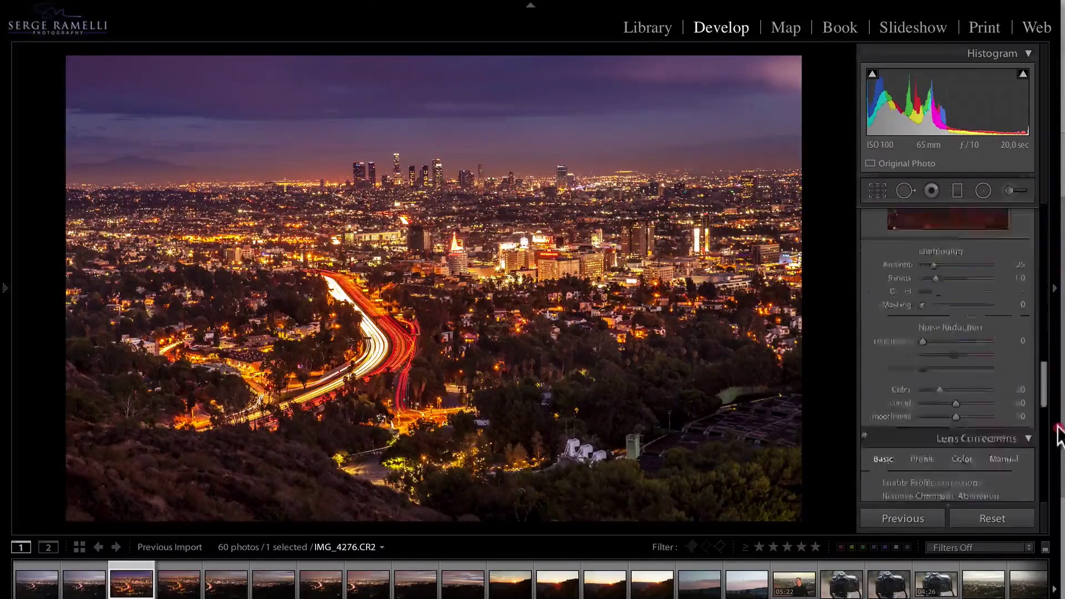
scroll(982, 408, down, 3)
click(550, 281)
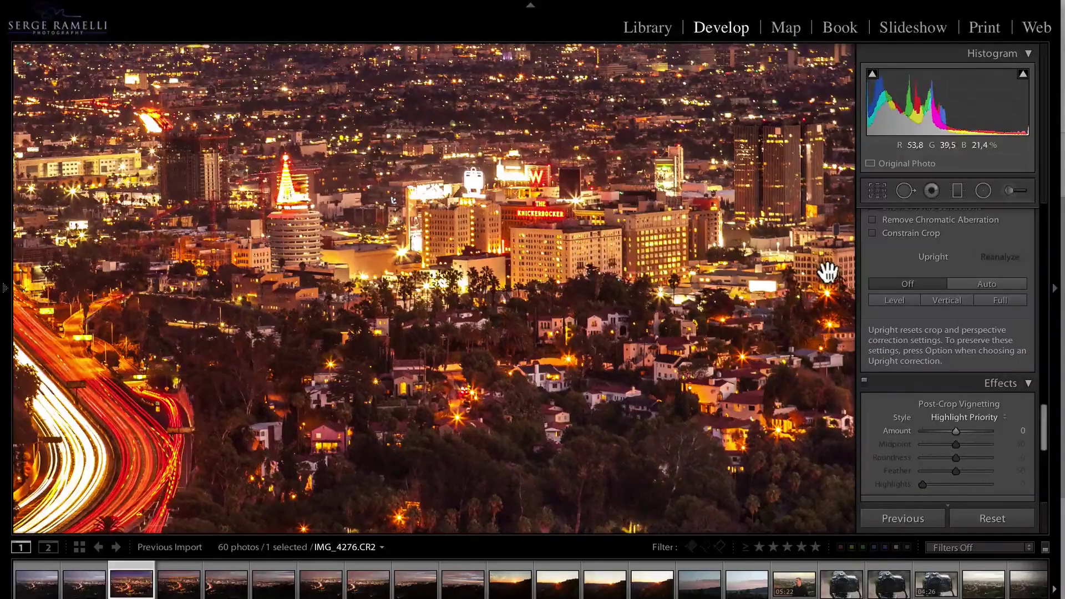
mouse_move(1045, 403)
mouse_down()
mouse_move(1047, 439)
mouse_move(1047, 389)
mouse_up()
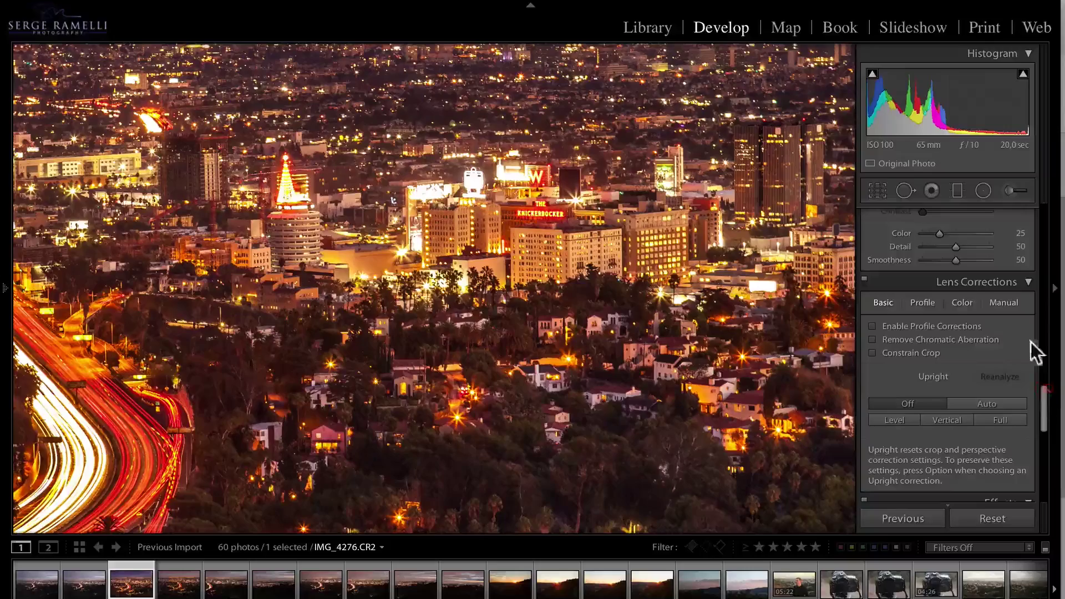
click(931, 326)
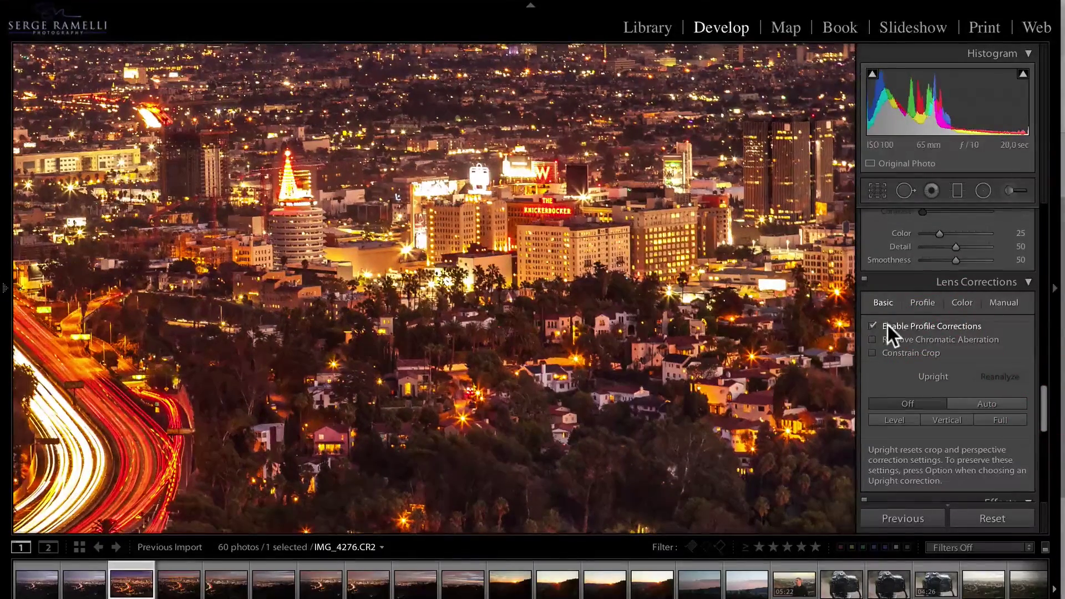
click(887, 325)
click(534, 281)
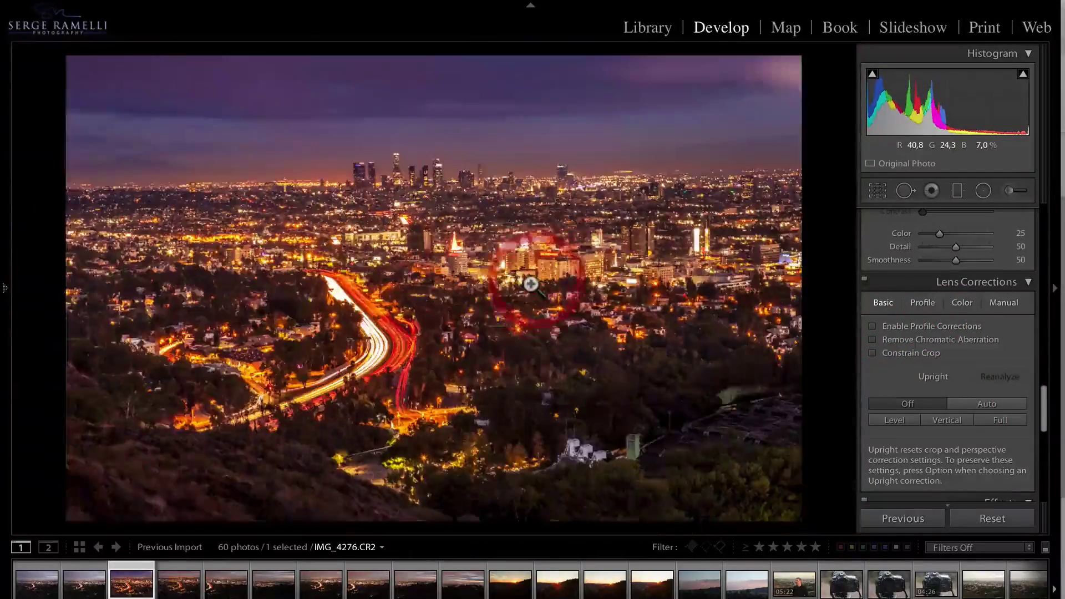
click(890, 327)
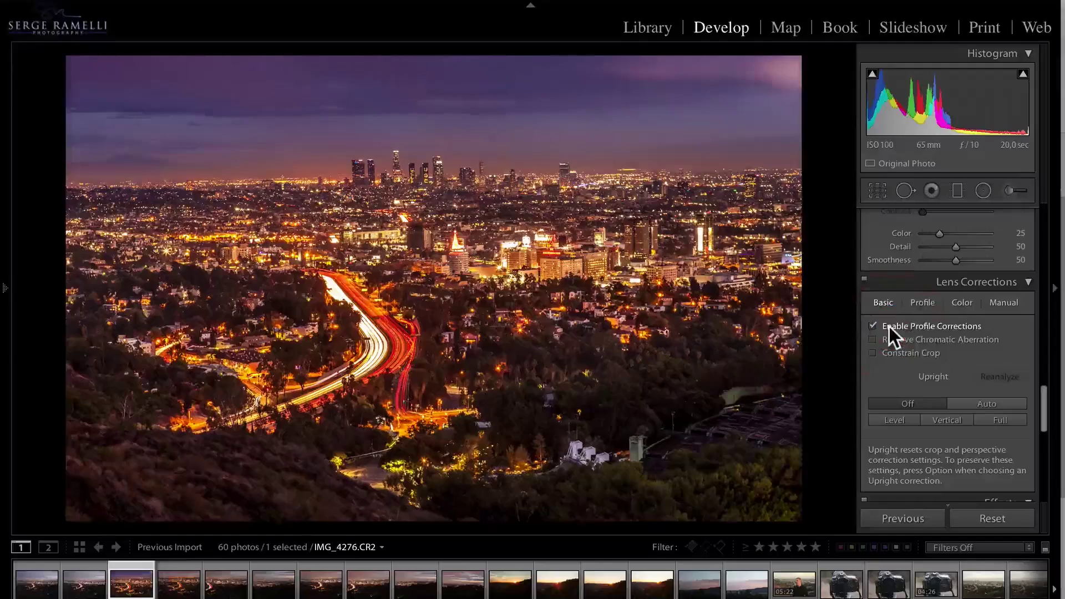
click(890, 327)
click(890, 325)
click(890, 325)
click(891, 326)
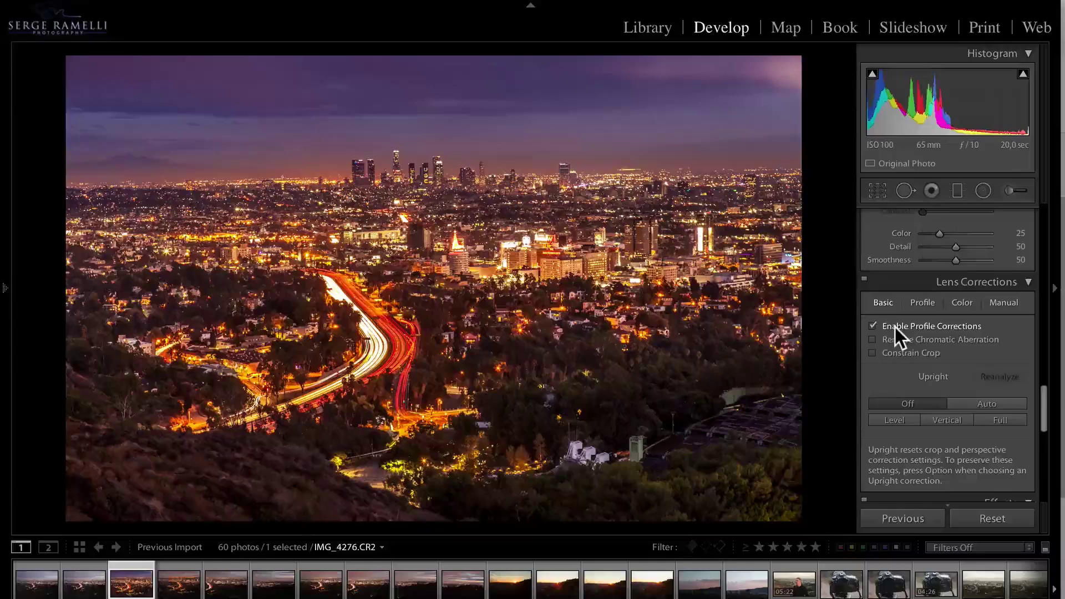
Check which lens make, model and profile are used for the lens correction, and return to the basic correction options
click(924, 308)
click(925, 303)
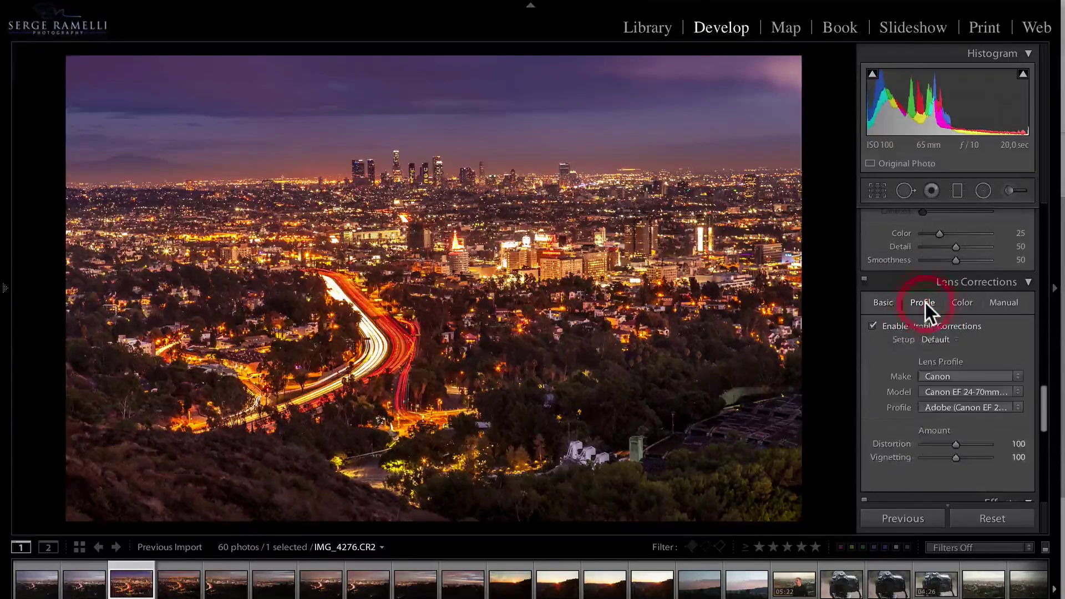
click(886, 302)
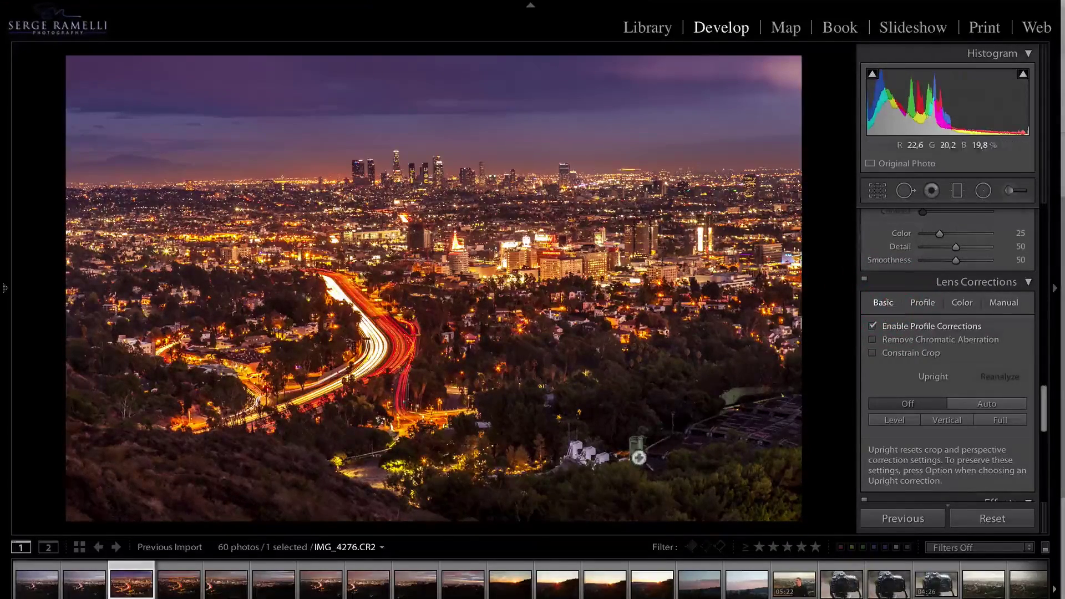
Compare the photo with and without the lens profile corrections, and enable the removal of chromatic aberration
click(928, 326)
click(928, 326)
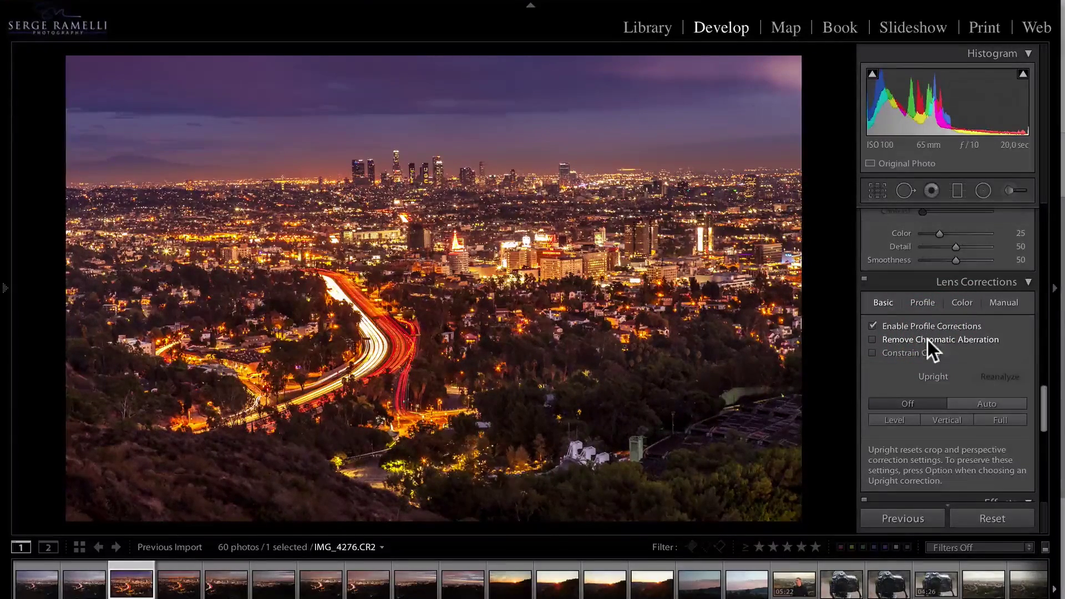
click(949, 336)
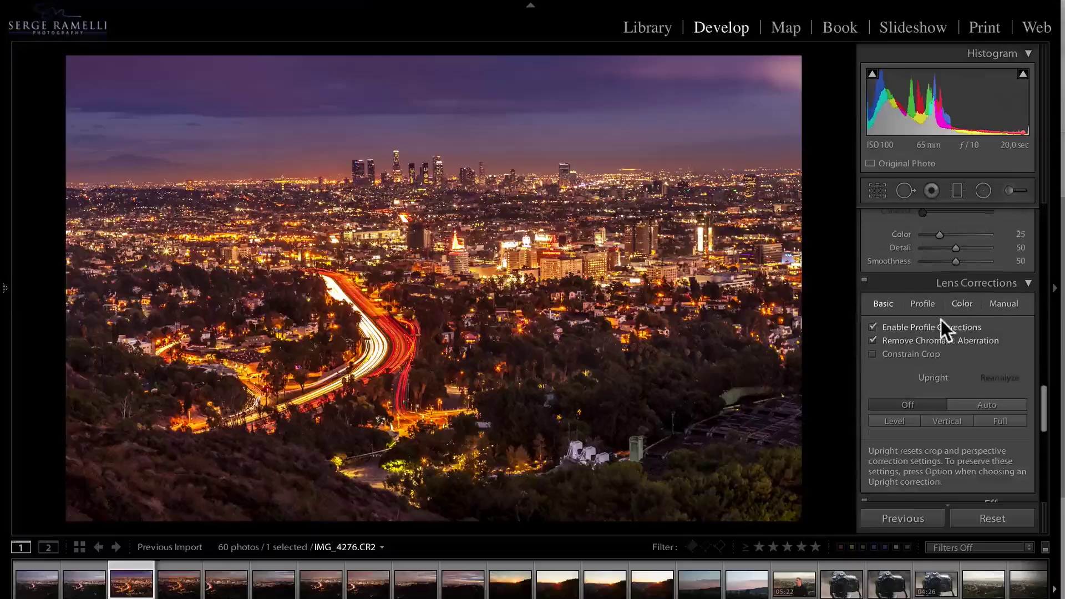
In a close-up of the city buildings, set Luminance noise reduction to 0 and the sharpening Amount to 100
scroll(941, 320, up, 2)
scroll(943, 324, up, 3)
click(629, 376)
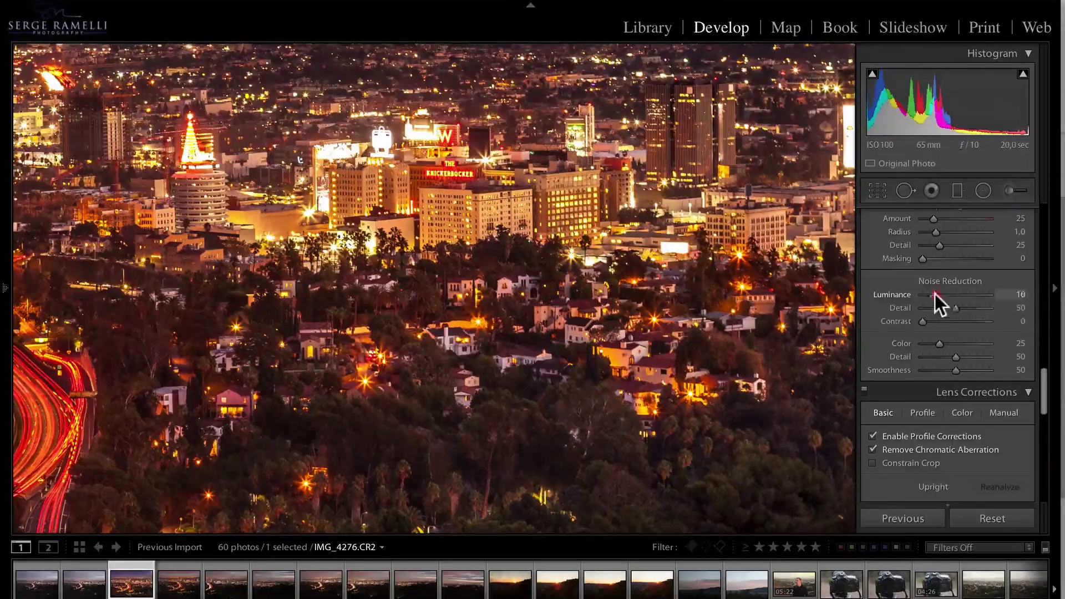
drag(961, 295, 908, 292)
scroll(957, 298, up, 2)
drag(934, 263, 967, 266)
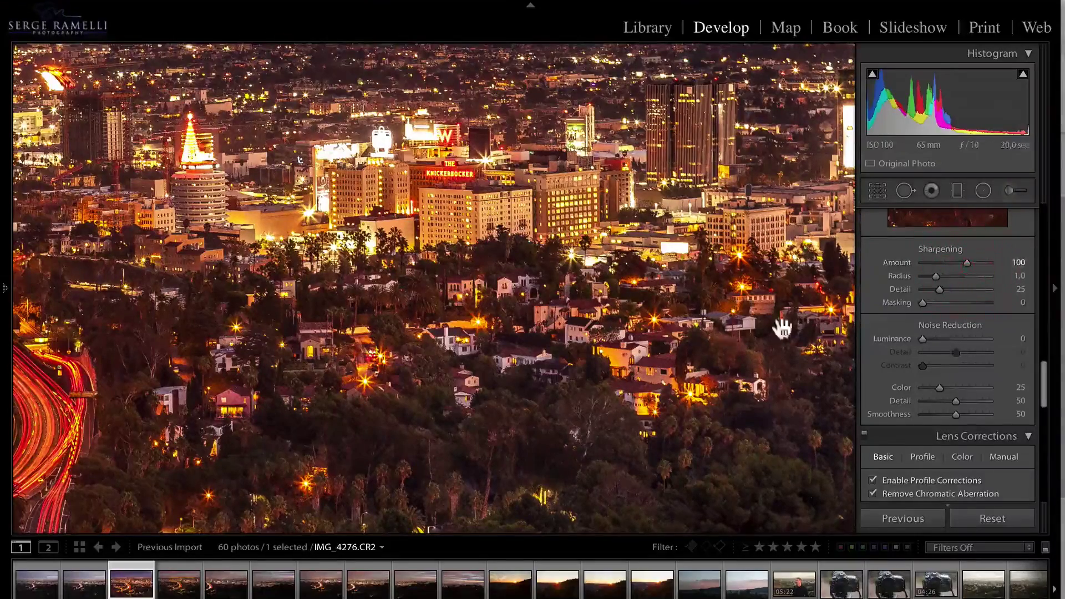
With the skyline and sky in close-up, set the sharpening Masking to 58
click(494, 357)
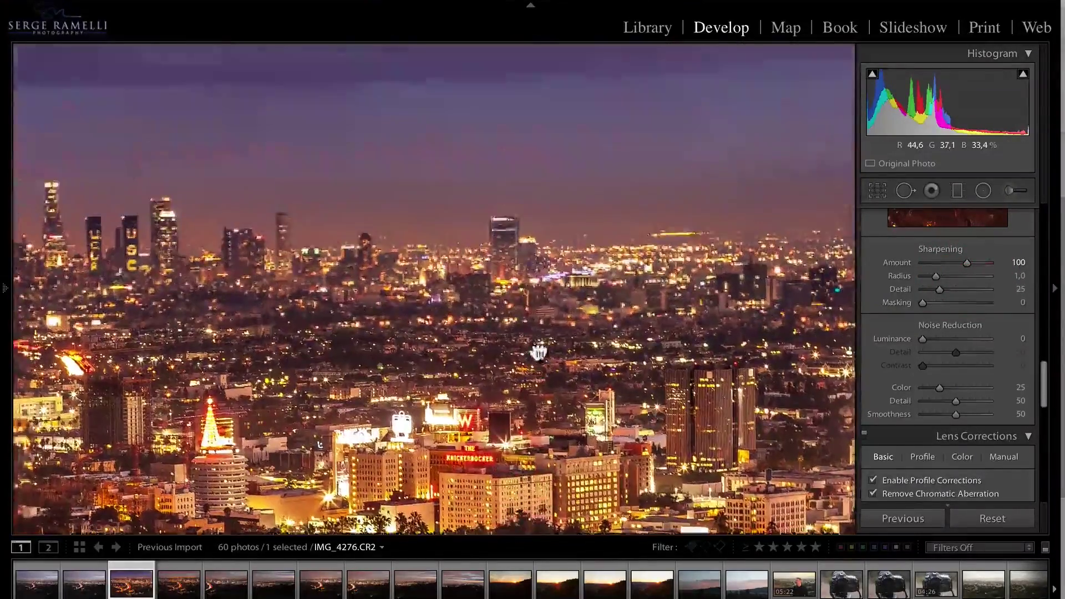
click(546, 346)
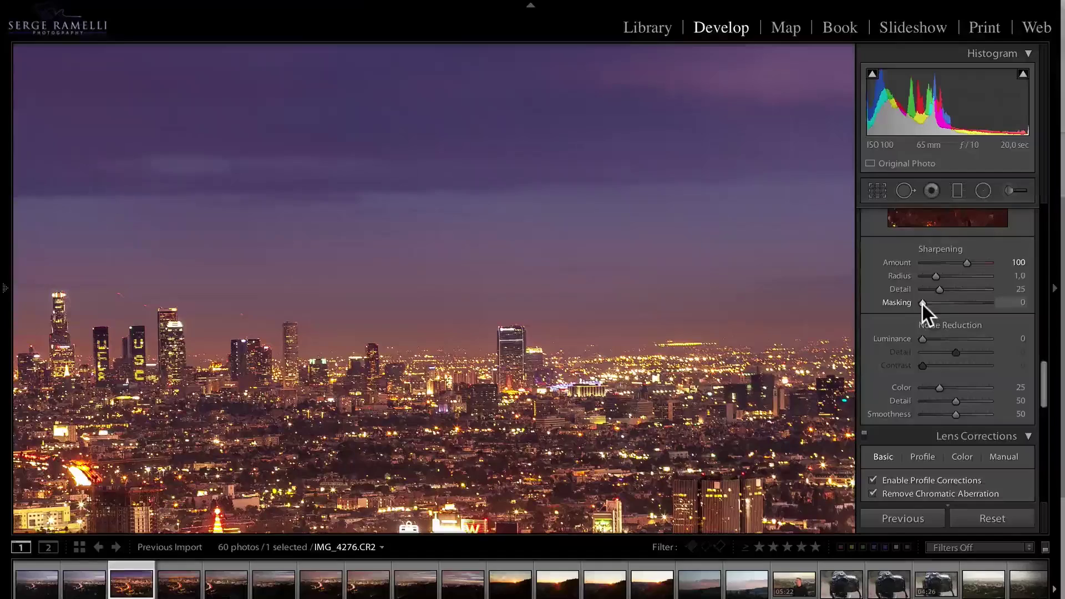
drag(924, 304, 959, 306)
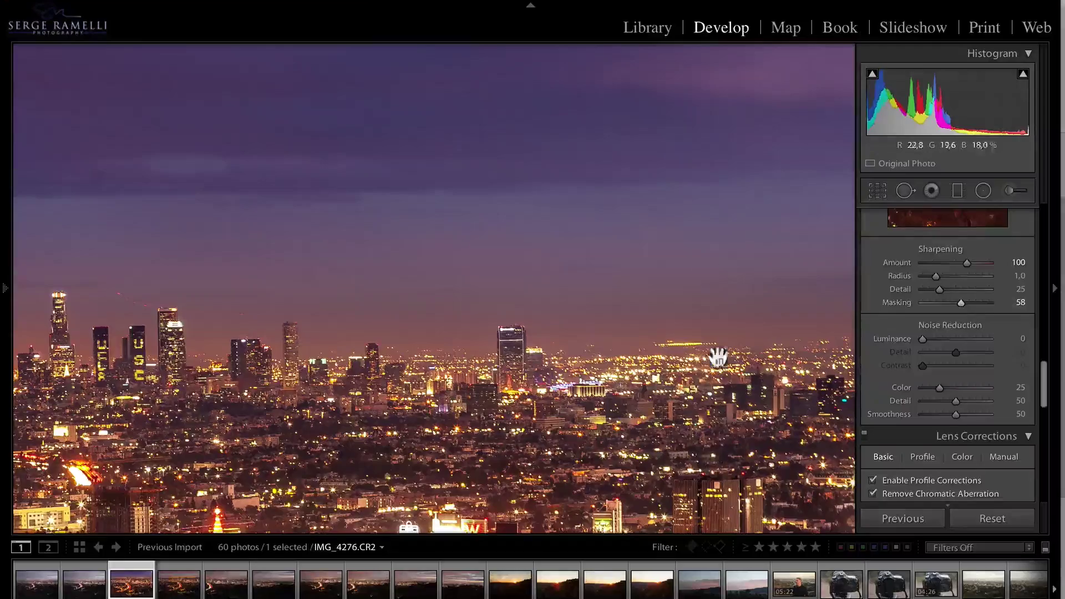
Examine the sharpening on the buildings and trees up close, and compare the full photo with its before version
drag(677, 466, 586, 228)
drag(656, 404, 630, 255)
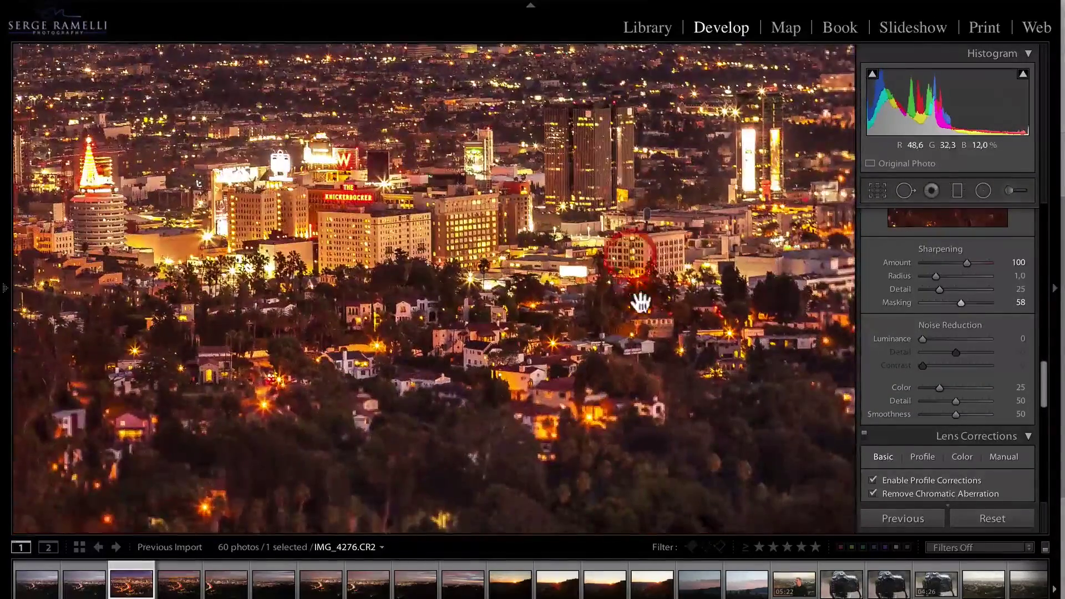
click(532, 300)
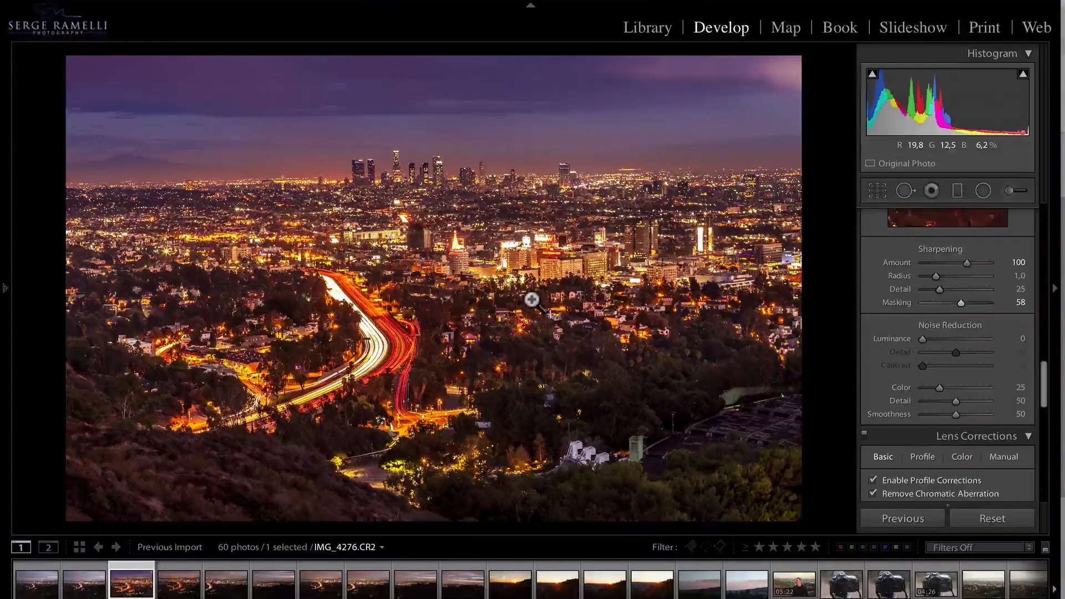
key(backslash)
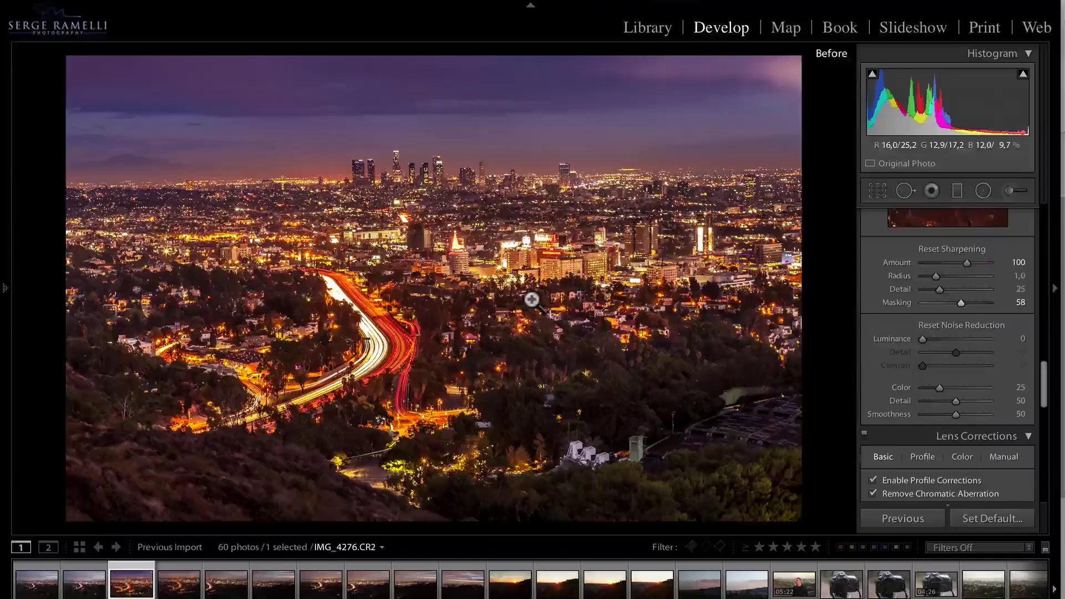
key(backslash)
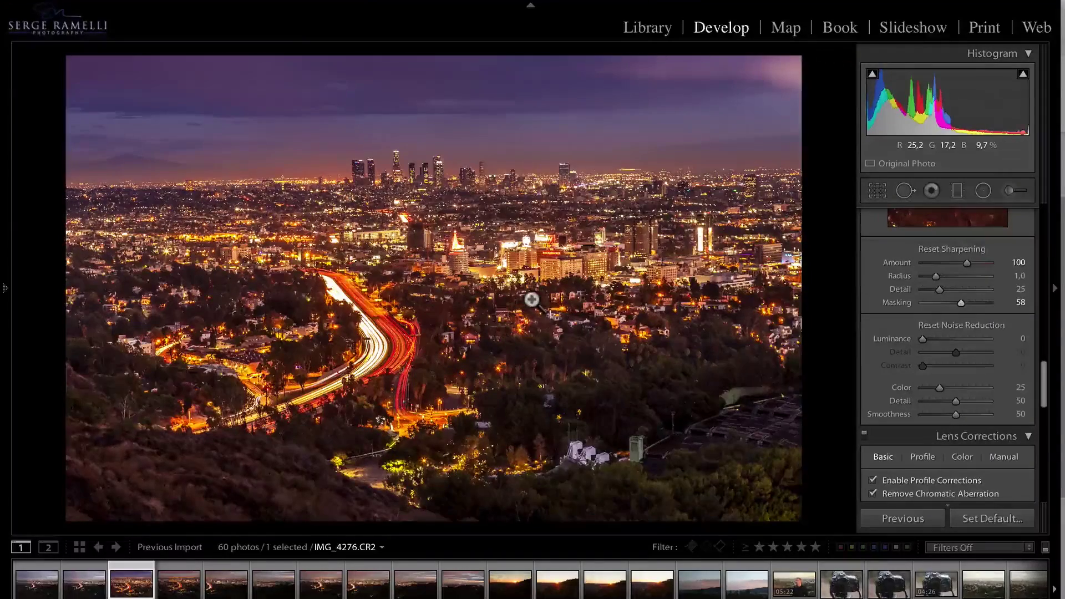